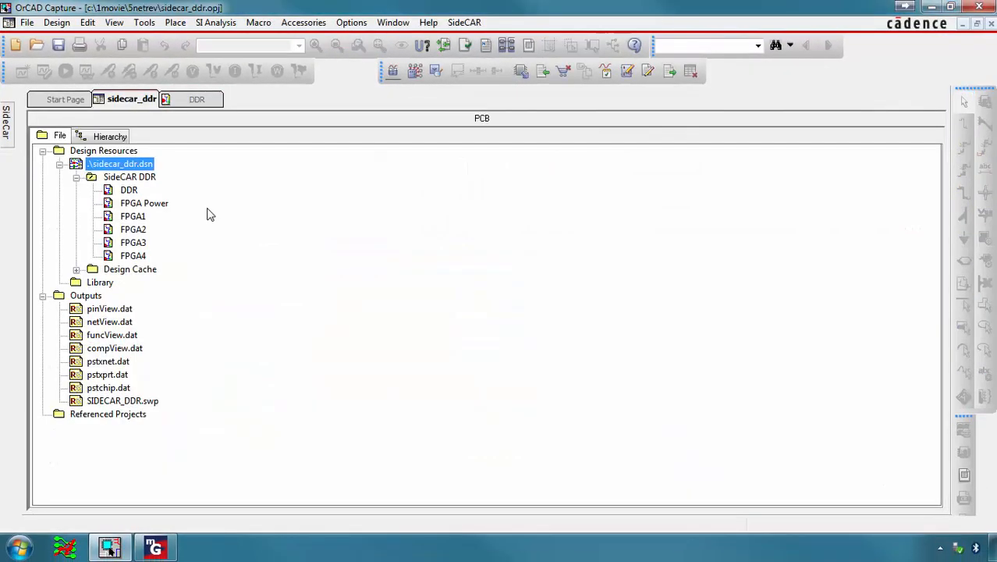
Step: Save the design, and save a copy of it as SIDECAR_DDR.DSN in the NewDirectory folder
left_click(29, 24)
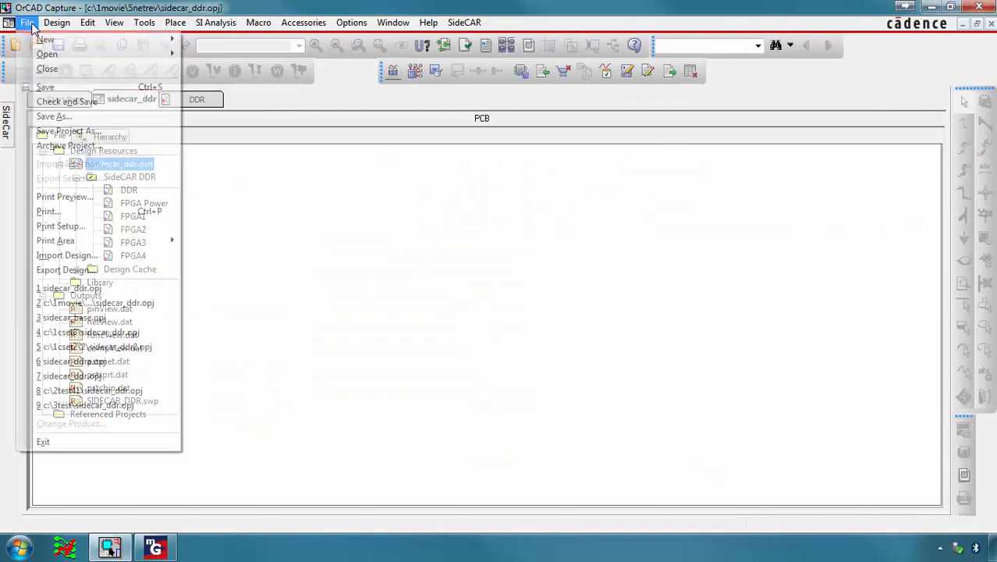
left_click(45, 86)
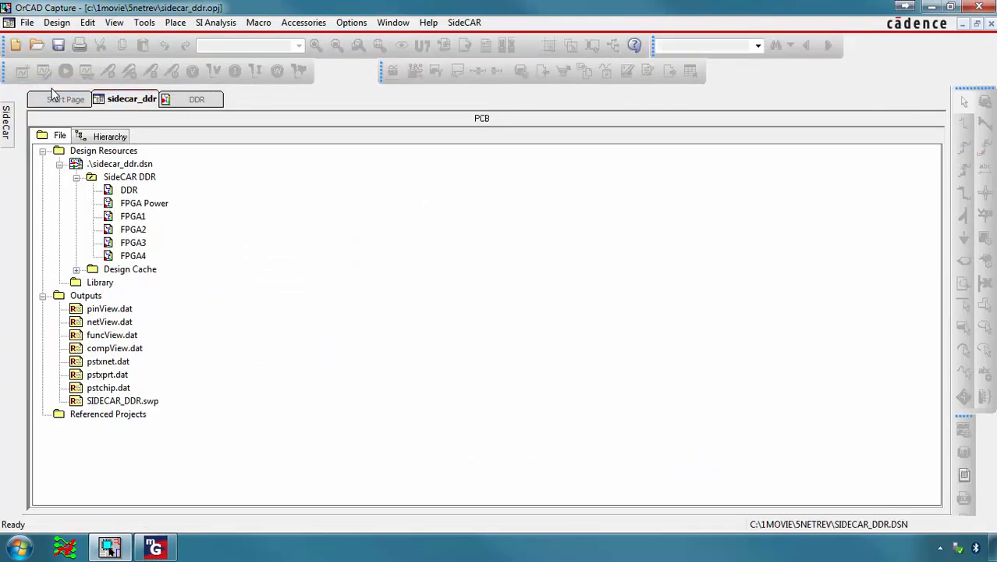
left_click(27, 22)
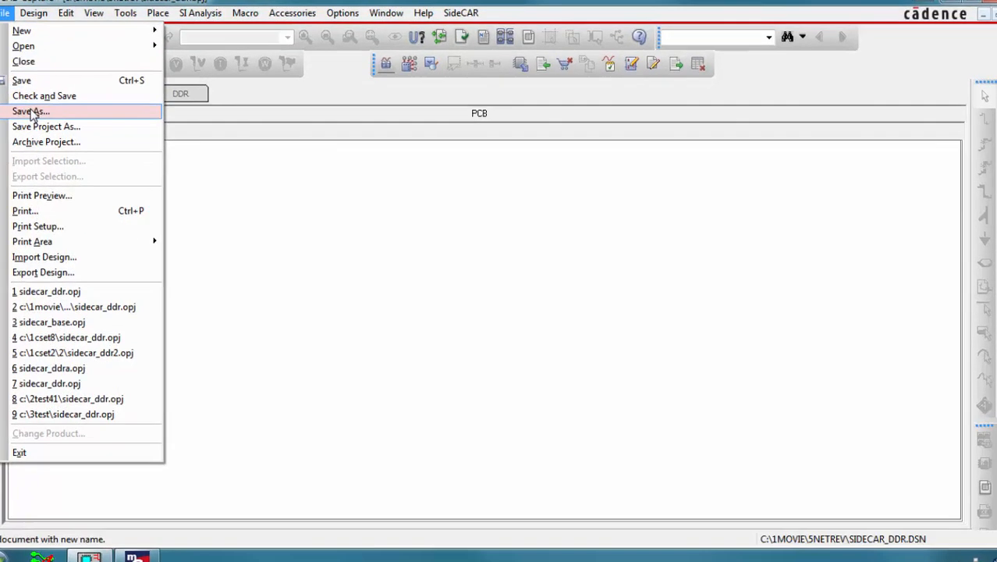
left_click(31, 112)
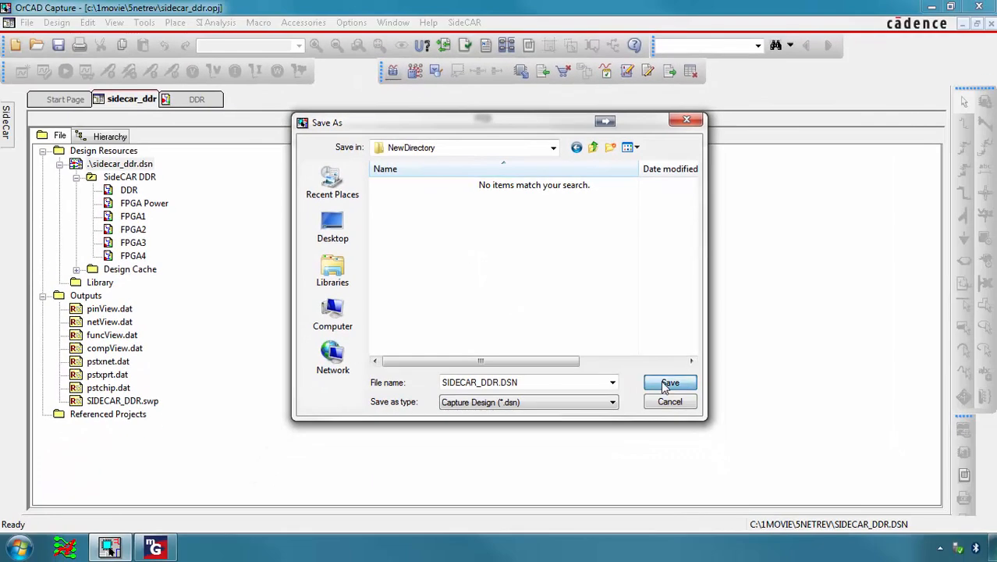
left_click(670, 383)
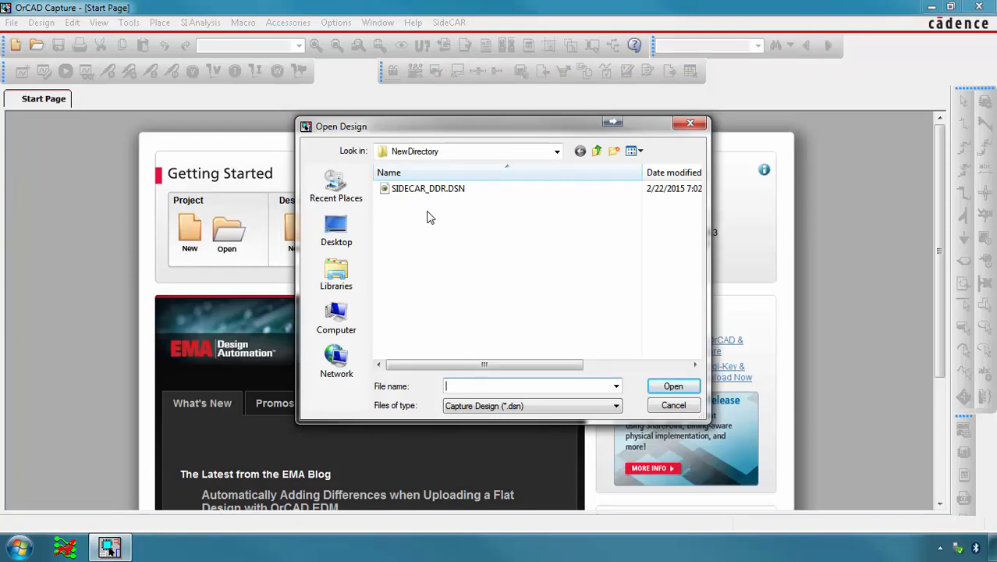
Step: Open SIDECAR_DDR.DSN from the NewDirectory folder and launch MakeCapPower for it
left_click(437, 190)
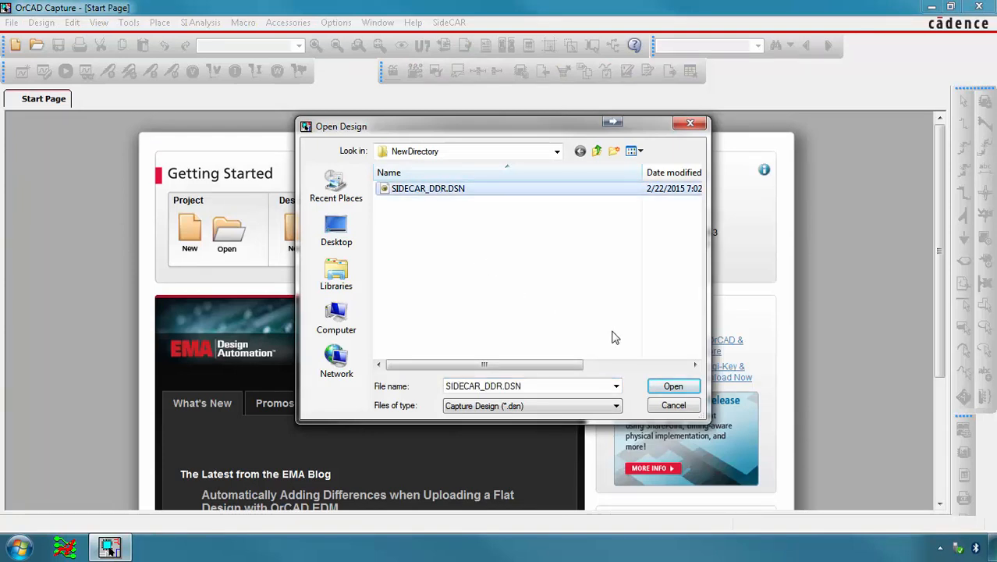
left_click(662, 388)
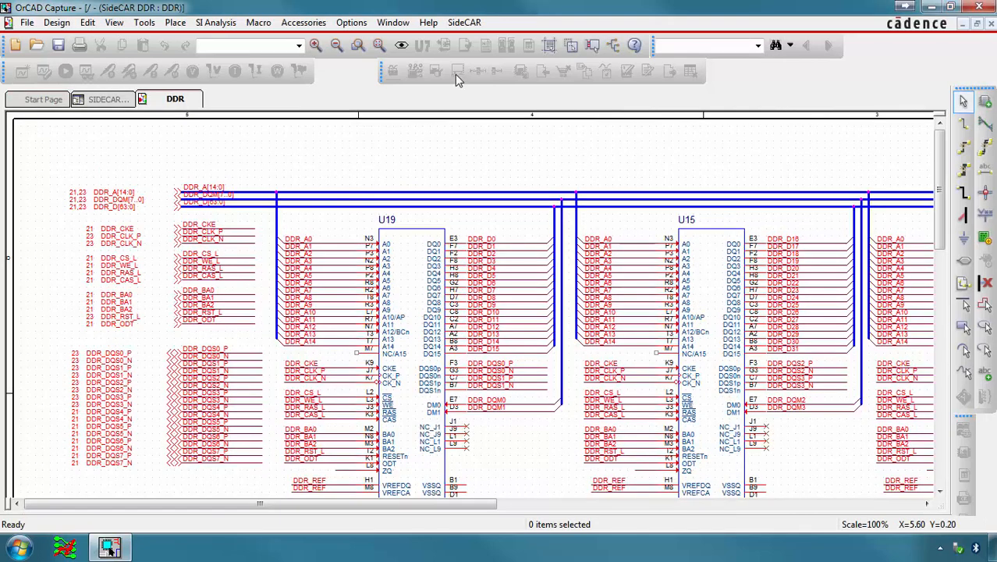
left_click(464, 22)
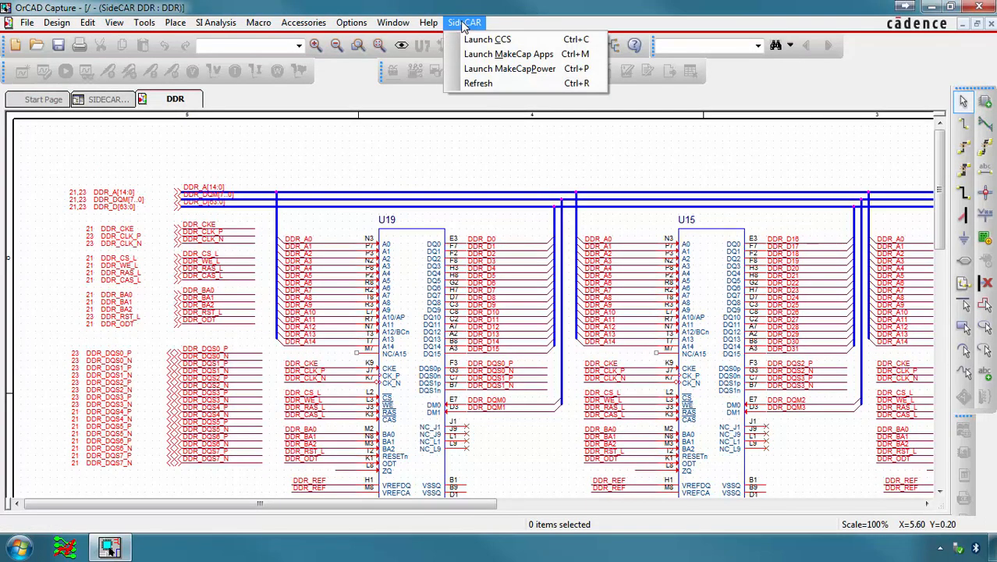
left_click(485, 69)
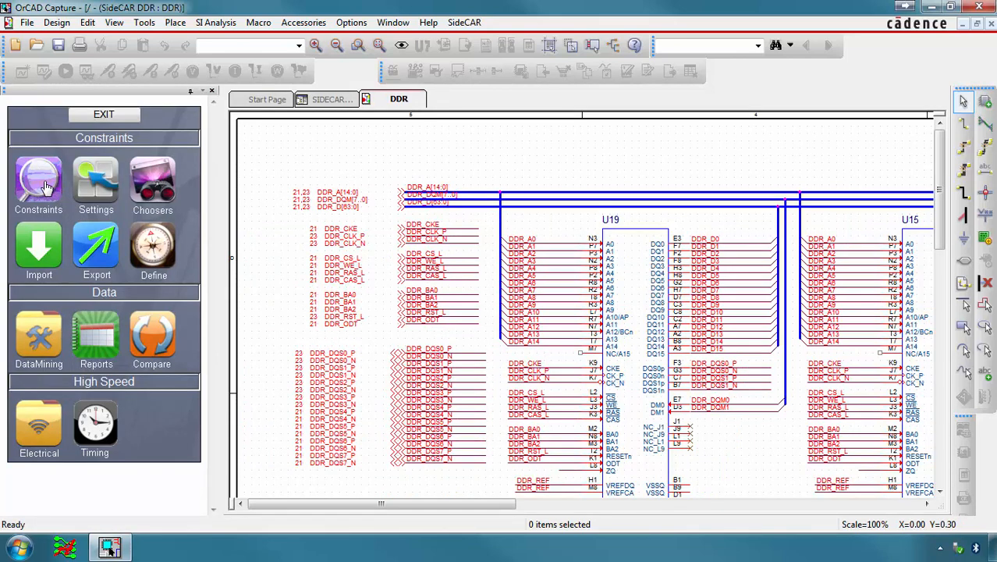
Step: Open the constraints viewer and examine the per-layer details of the Mywidths physical constraint set assigned to net DDR_A0
left_click(39, 184)
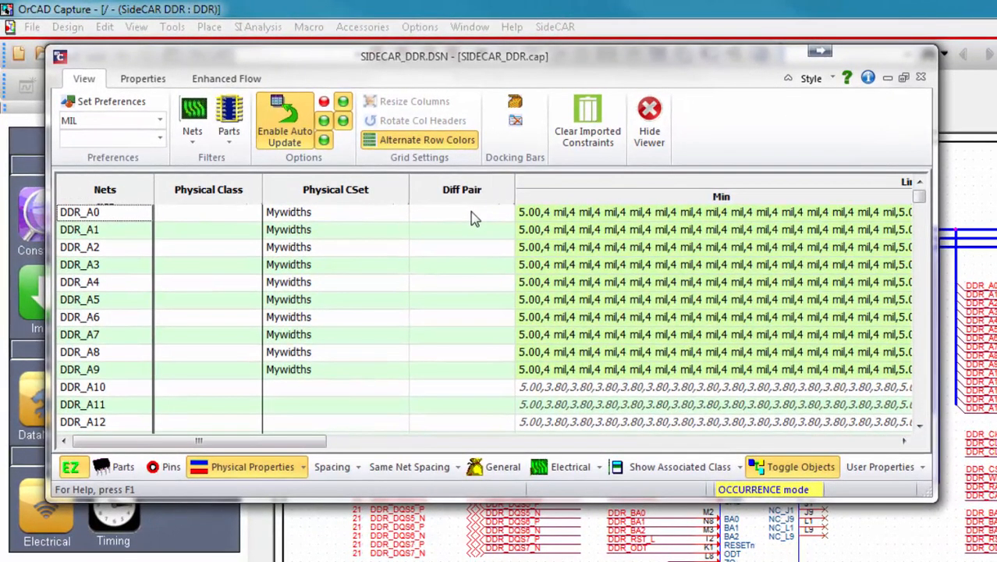
mouse_move(351, 221)
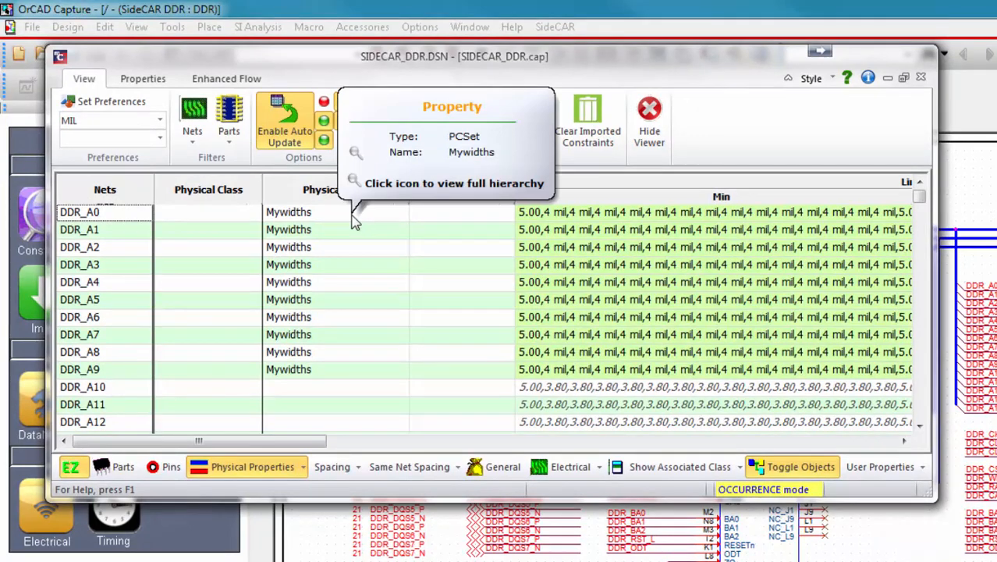
left_click(355, 157)
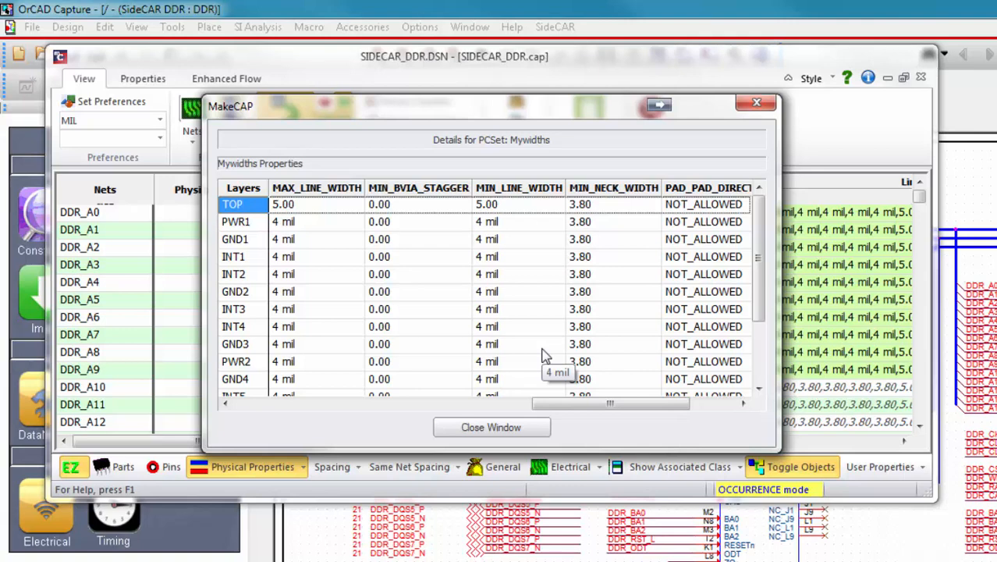
left_click(515, 428)
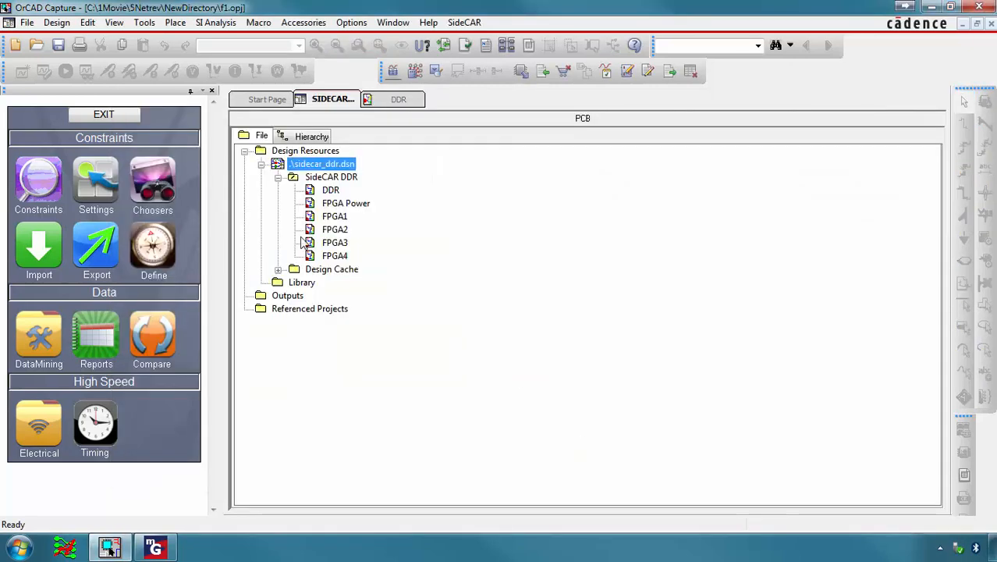
Step: Set up a PCB Editor netlist with board creation or update (Netrev) enabled, using SideCAR_DDR.BRD from NewDirectory as the input board
left_click(145, 23)
left_click(163, 121)
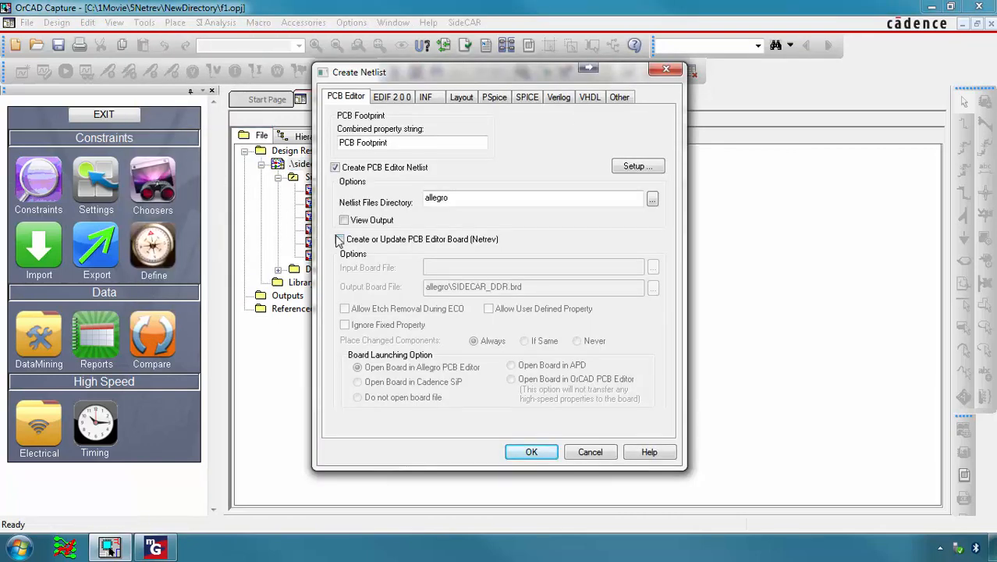
left_click(339, 239)
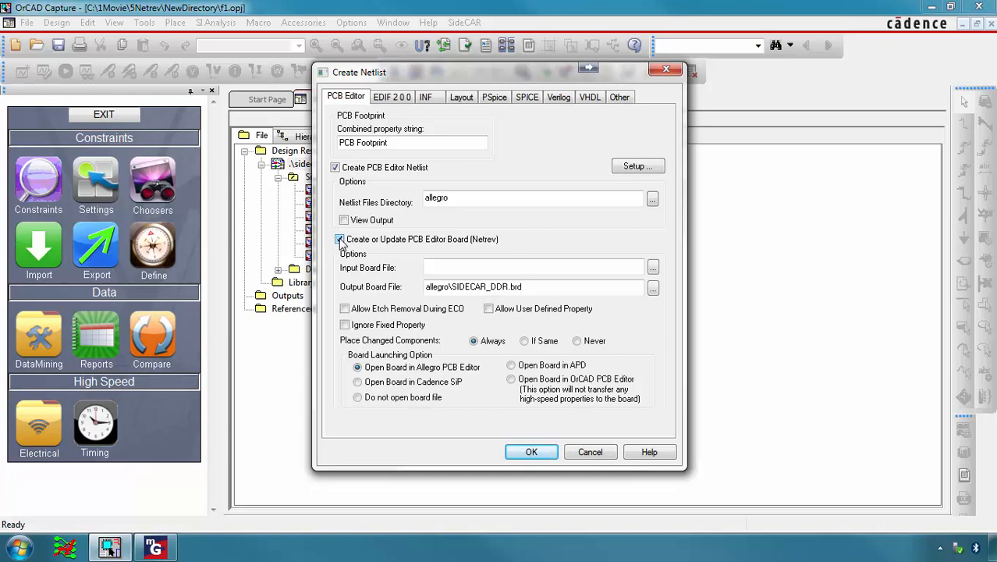
left_click(653, 268)
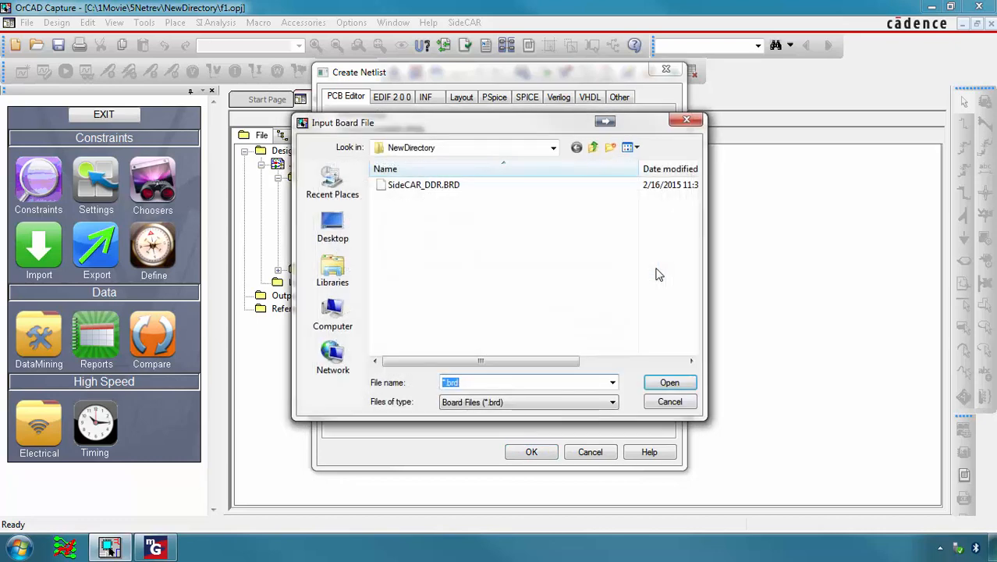
double_click(425, 188)
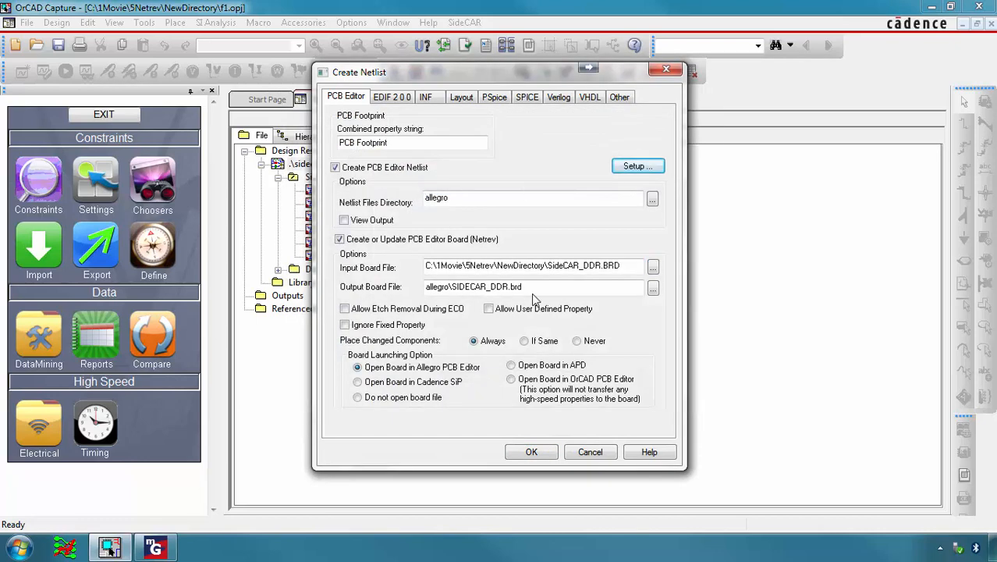
Step: Set the netlist configuration file to SideCAR_Allegro.CFG from the capture folder
left_click(639, 166)
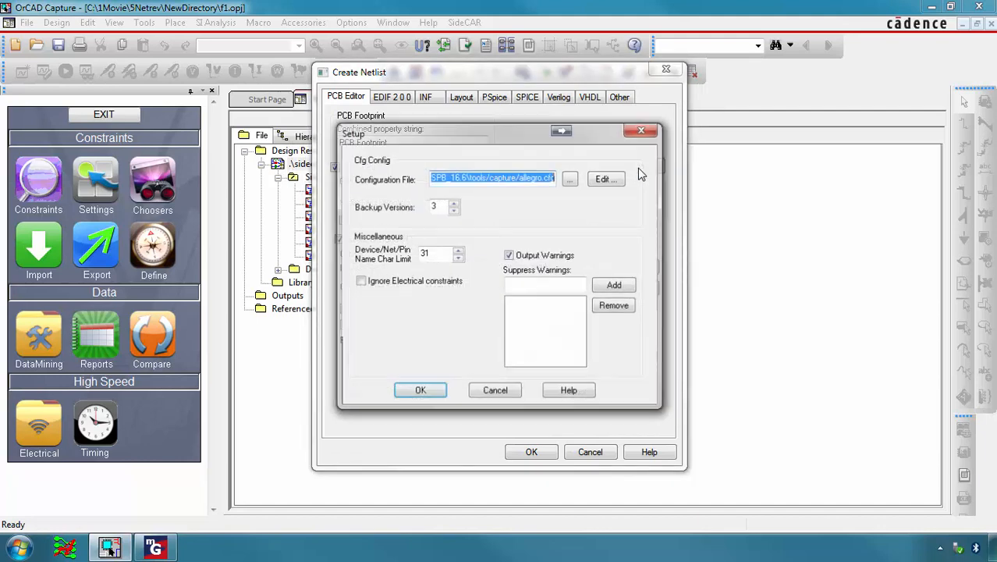
left_click(570, 181)
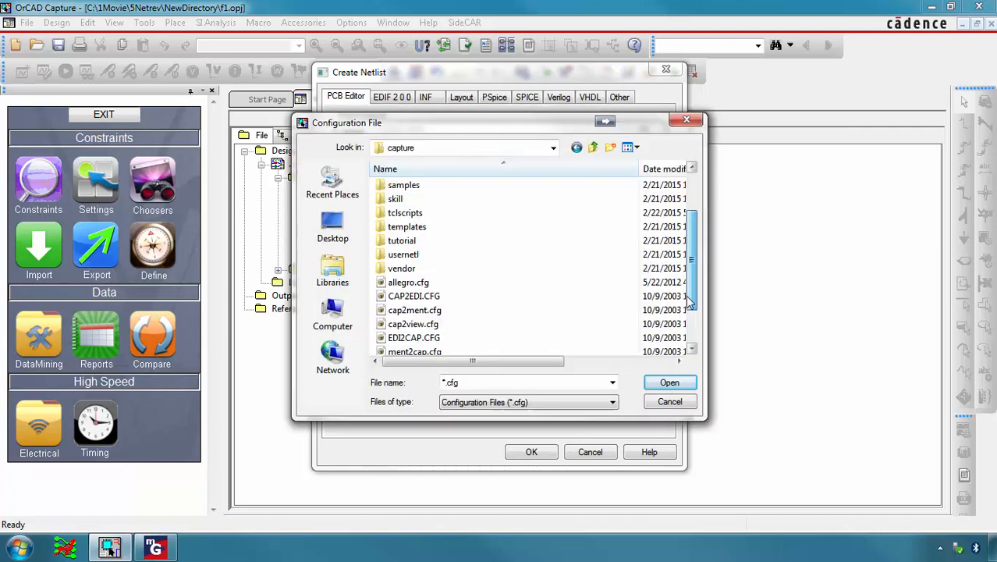
scroll(690, 334, "down", 2)
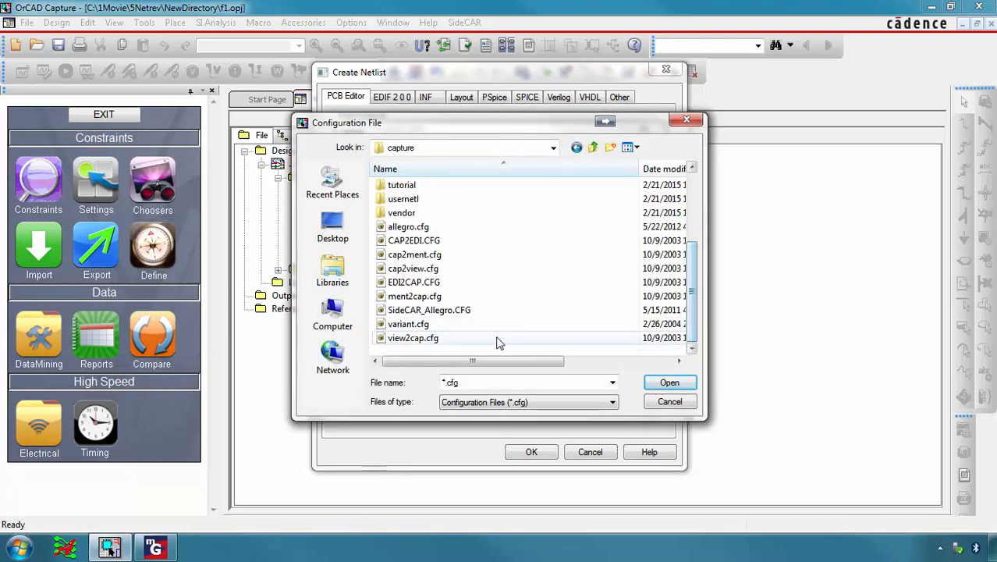
left_click(447, 311)
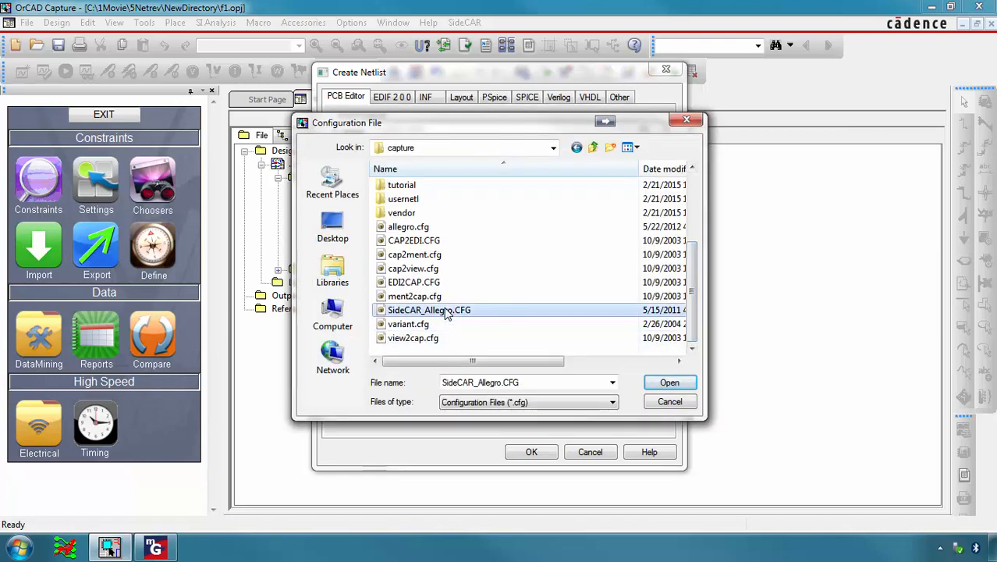
left_click(666, 384)
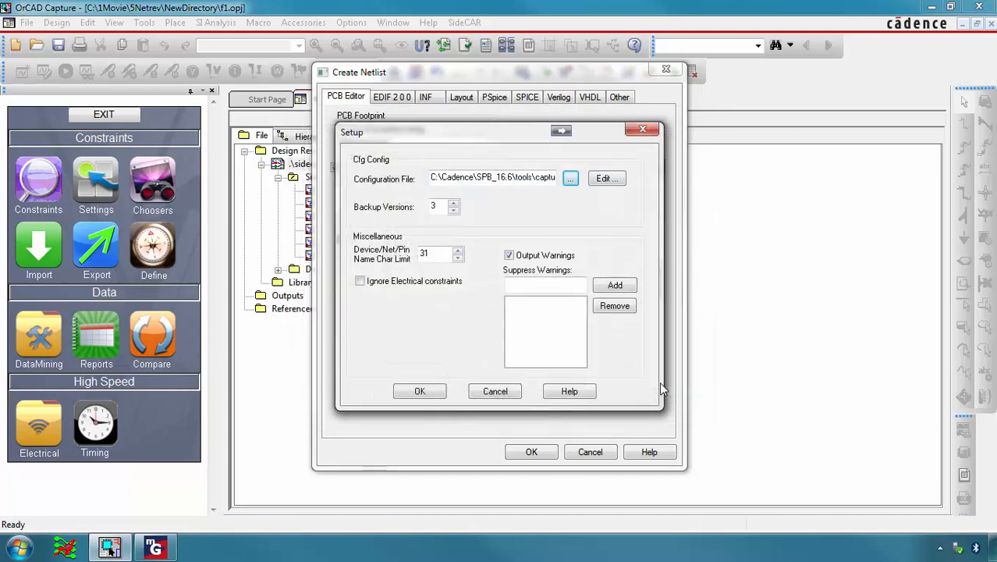
left_click(418, 391)
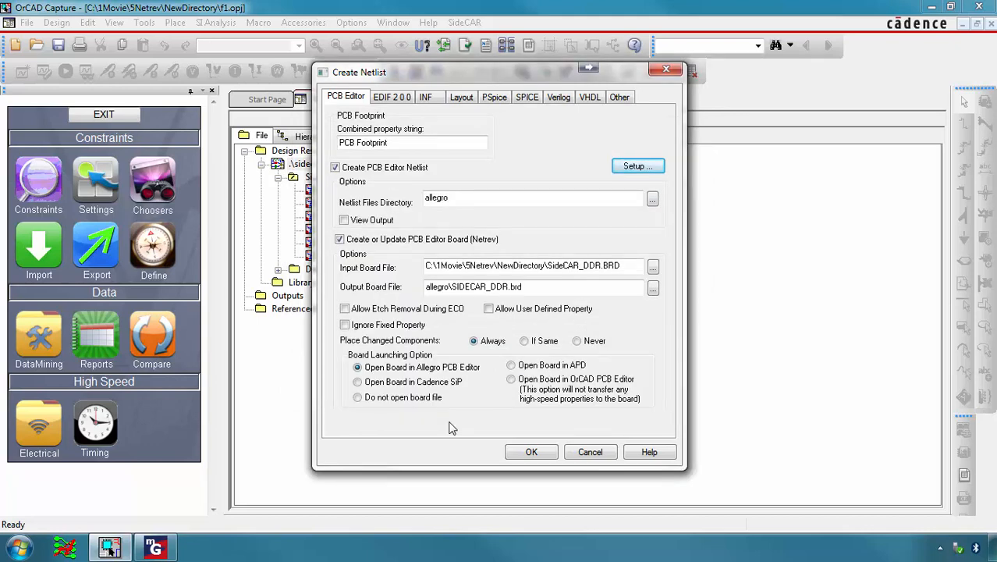
Step: Generate the netlist in a new allegro directory and update the constraints in the output board SIDECAR_DDR.brd
left_click(530, 452)
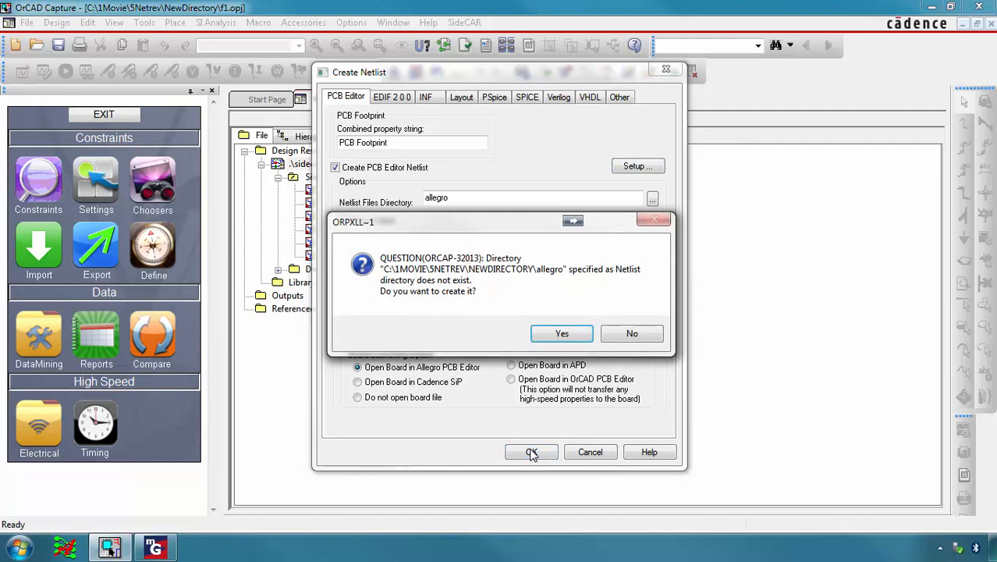
left_click(564, 334)
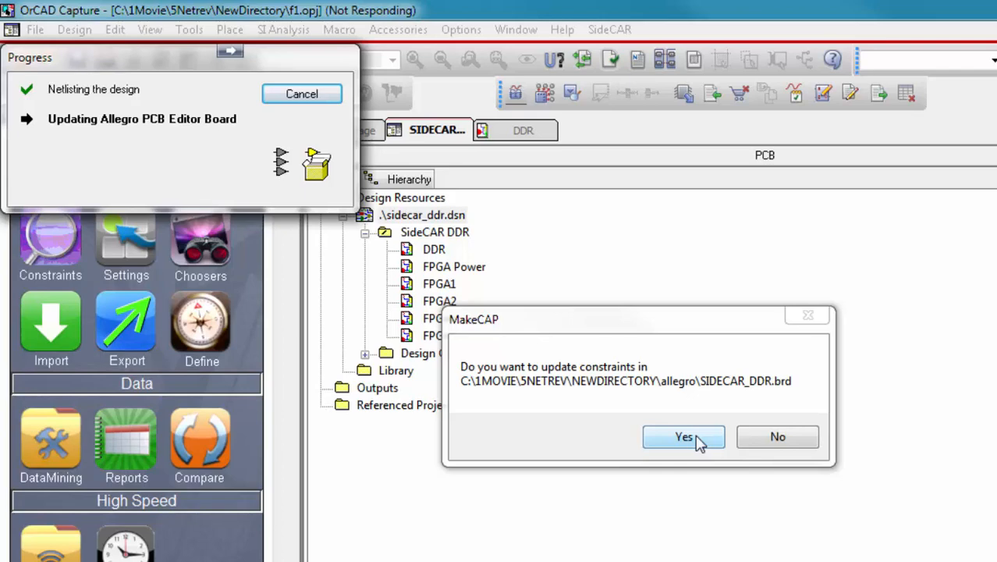
left_click(683, 437)
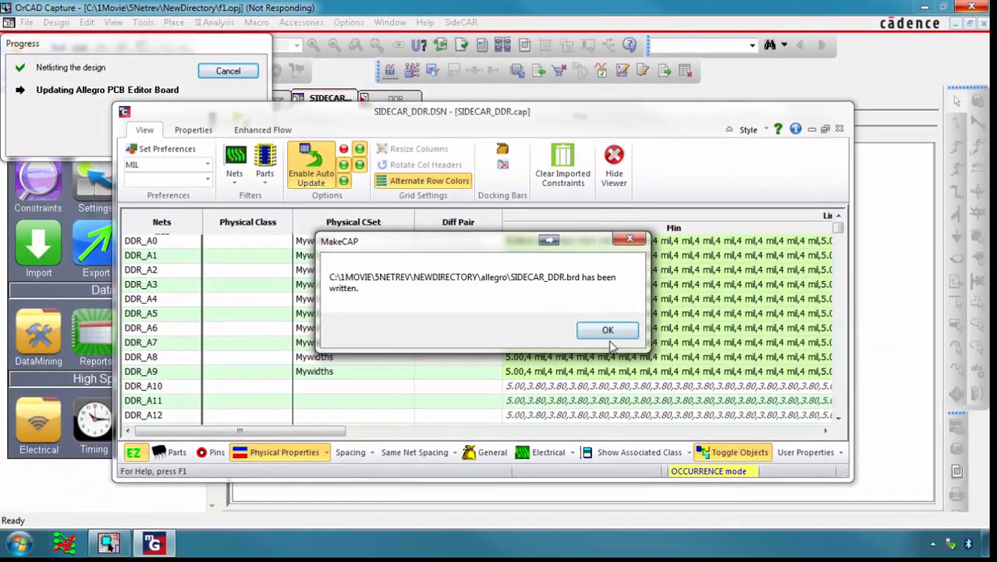
left_click(609, 333)
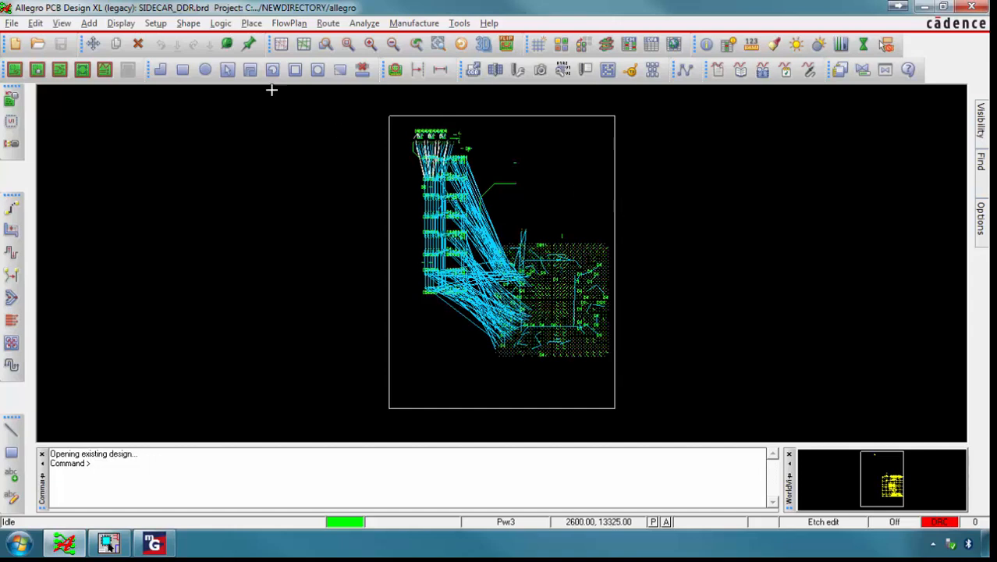
Step: In Allegro PCB Design, open the physical constraints and examine the per-layer line widths of the MYWIDTHS constraint set
left_click(156, 23)
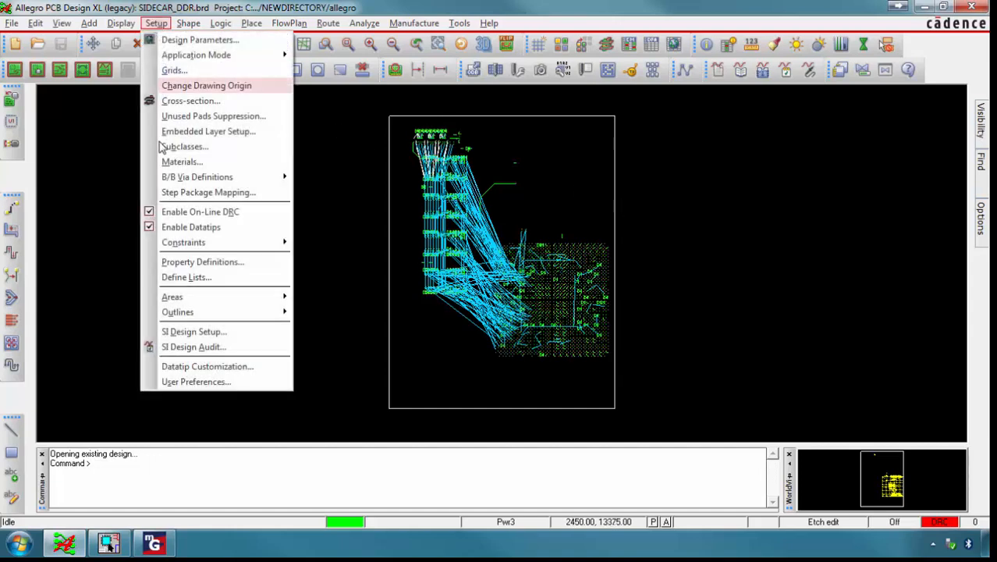
mouse_move(178, 241)
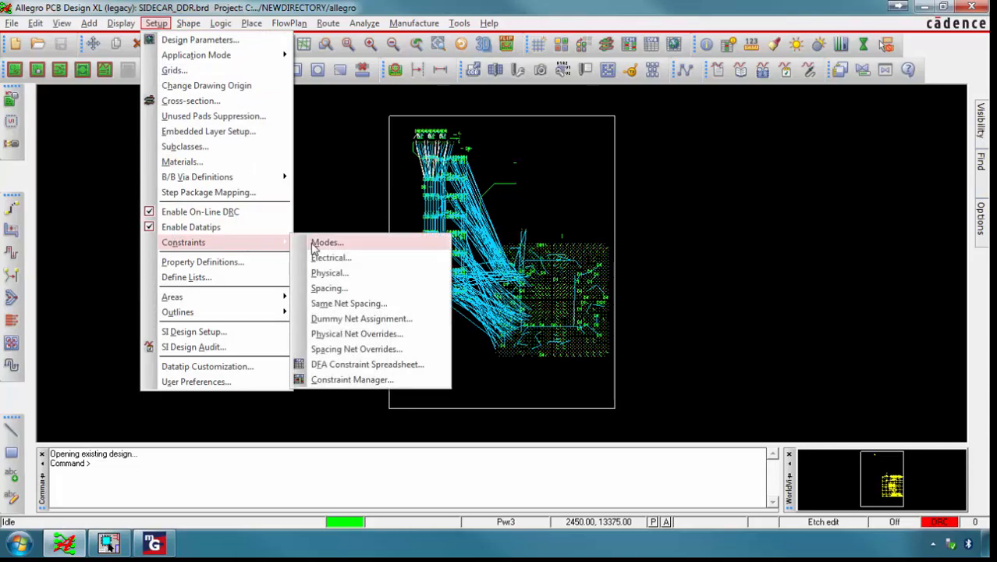
left_click(327, 276)
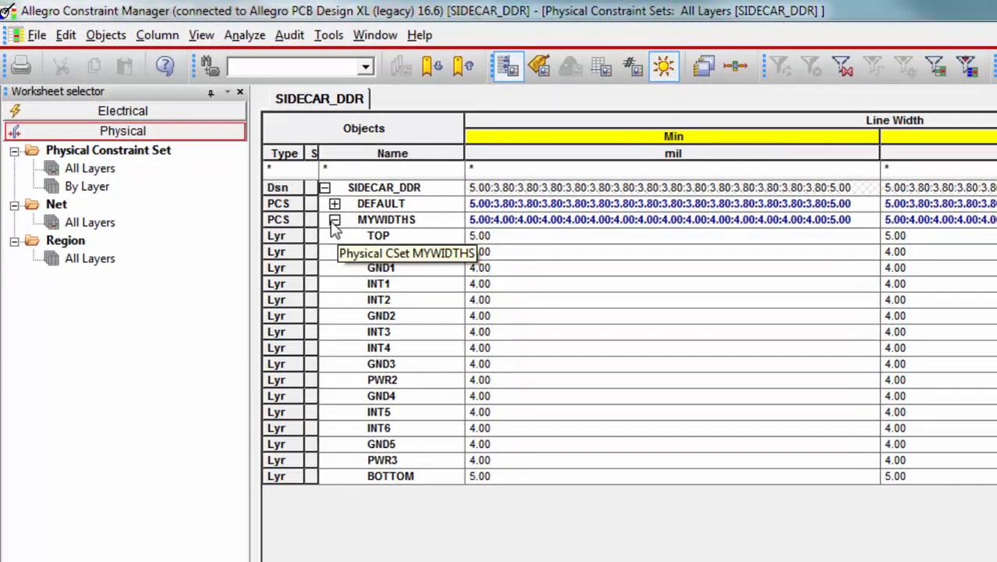
left_click(334, 220)
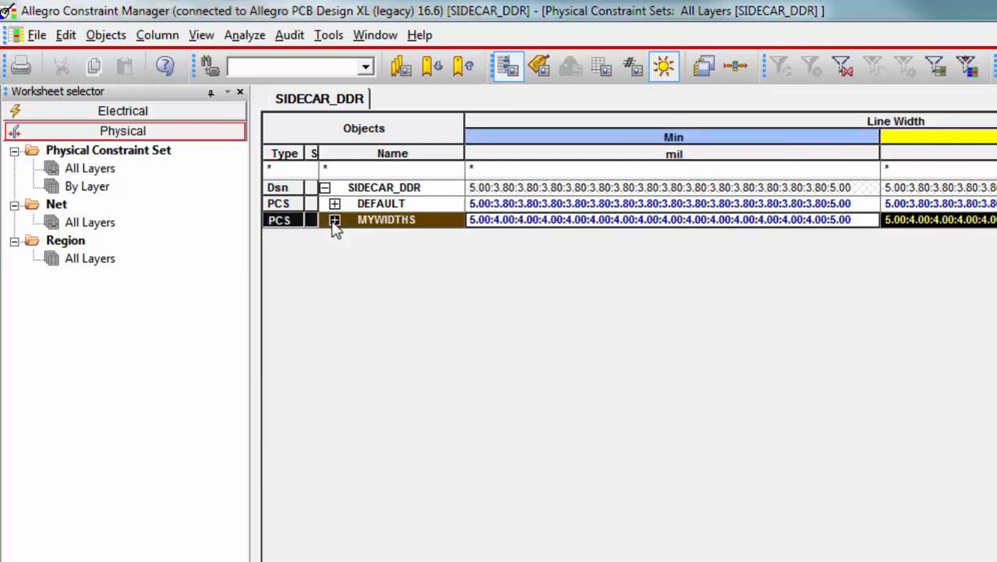
left_click(334, 221)
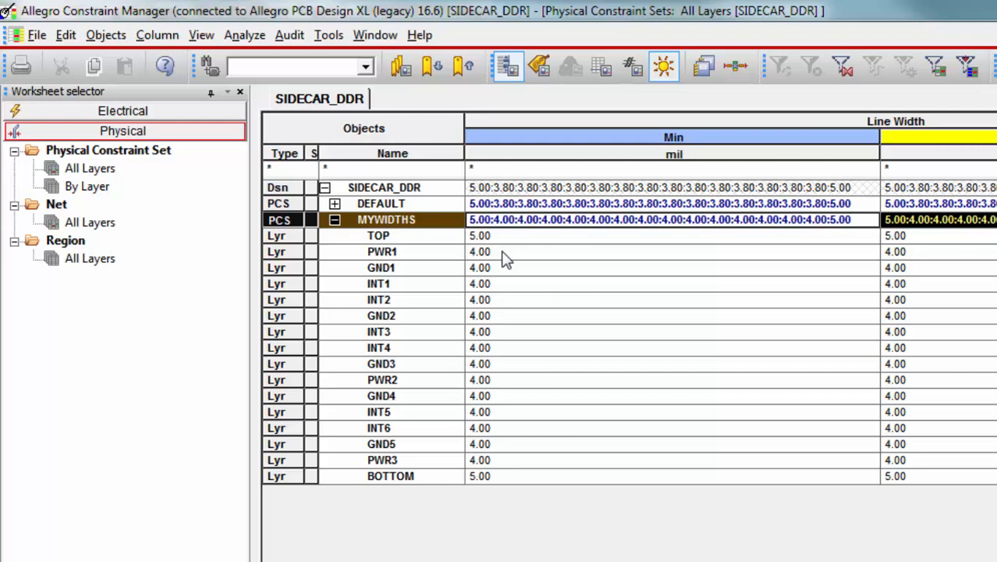
Step: Show the physical constraints of all nets across all layers and widen the minimum line width column to read its values
left_click(91, 223)
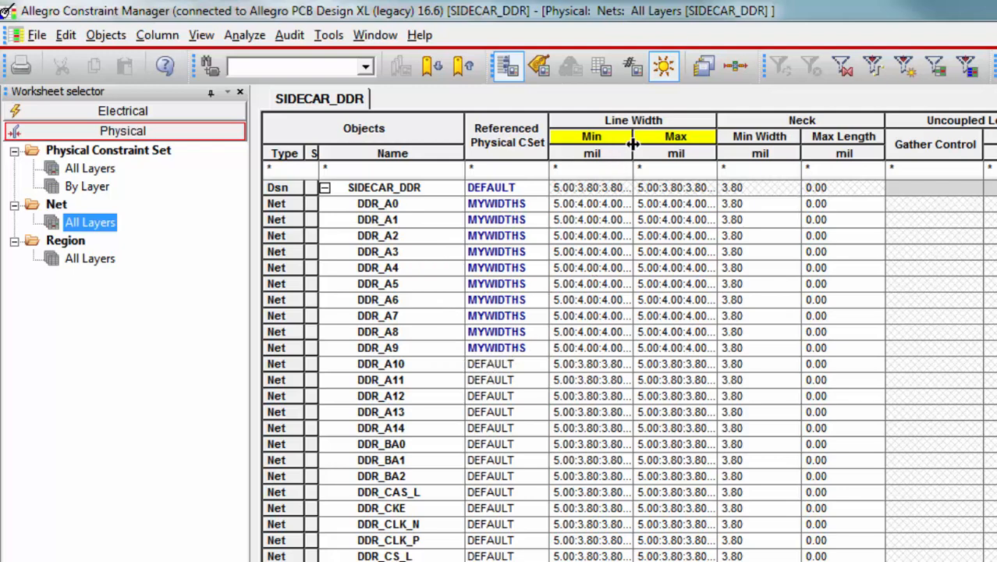
left_click_drag(630, 151, 730, 150)
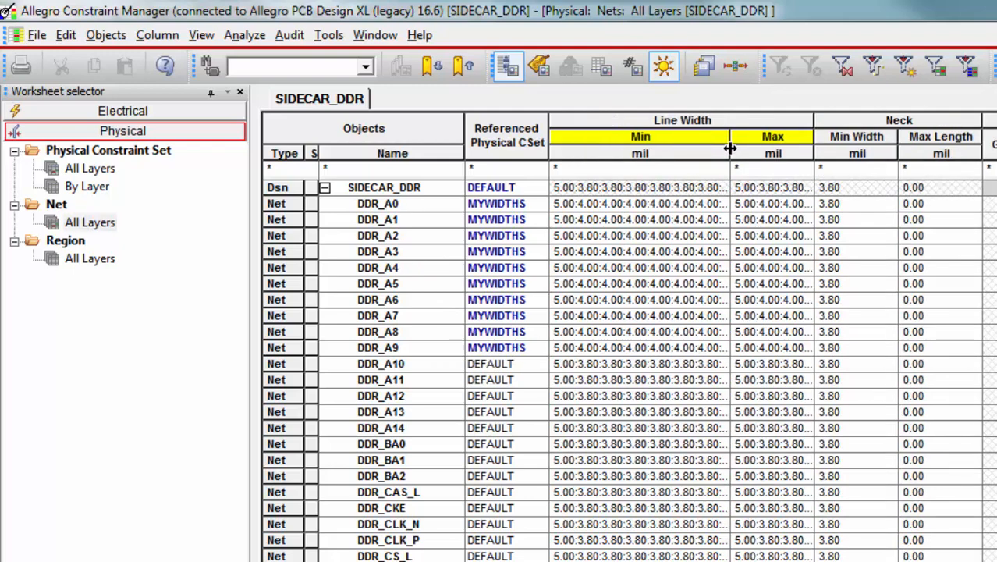